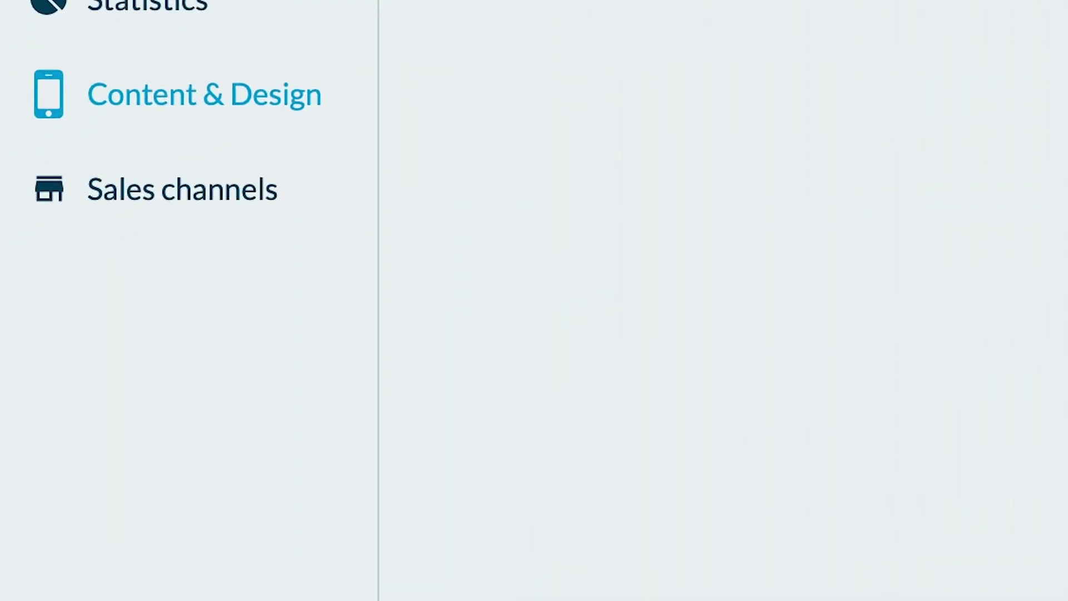
Step: Reach Global Style under Content & Design > General design and show the color theme list
click(389, 71)
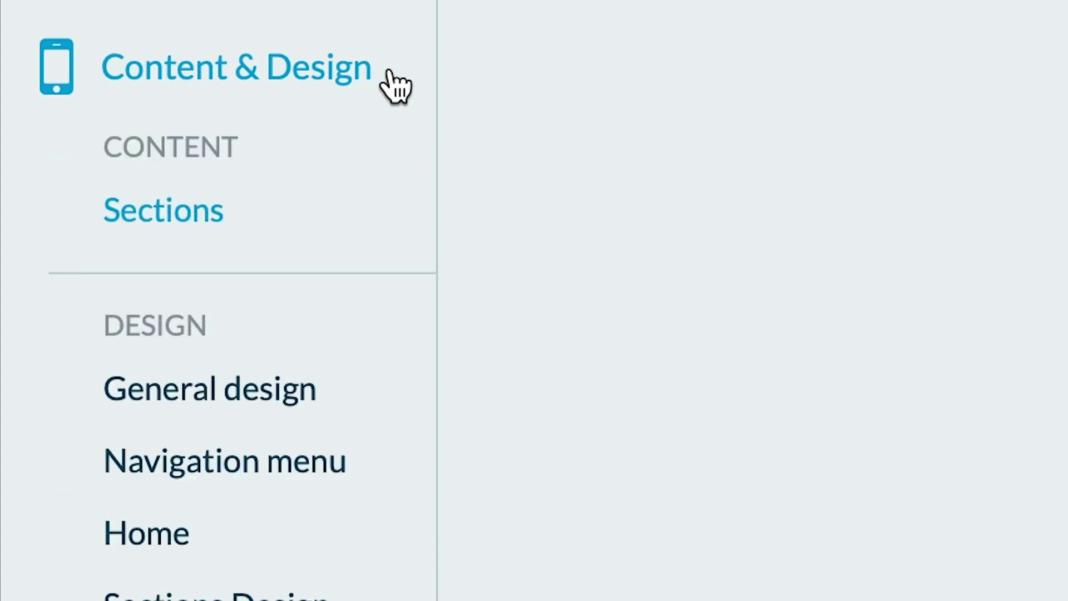
click(372, 389)
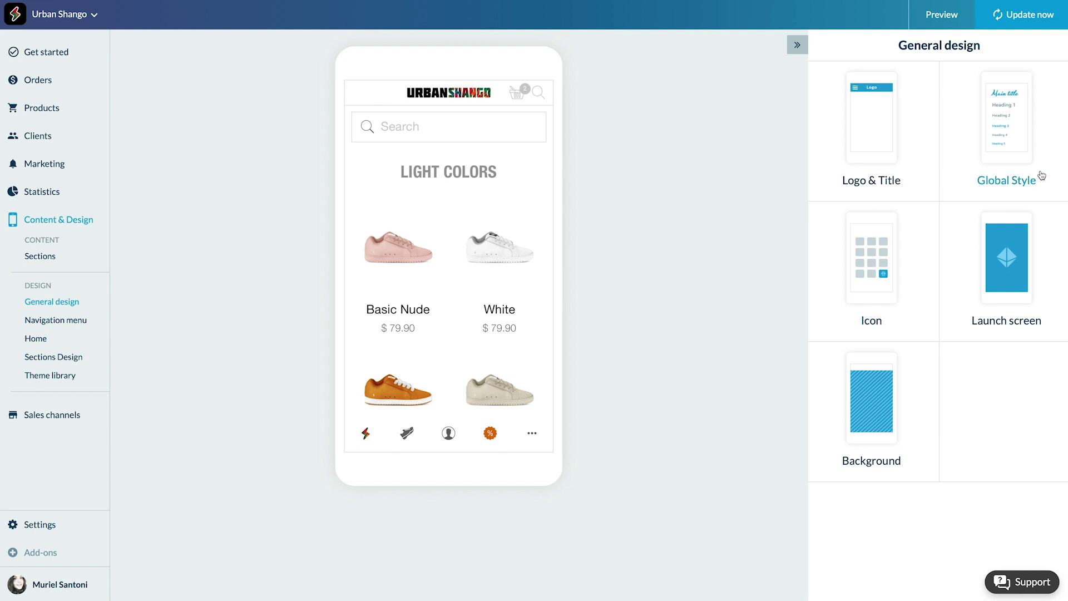
click(1042, 175)
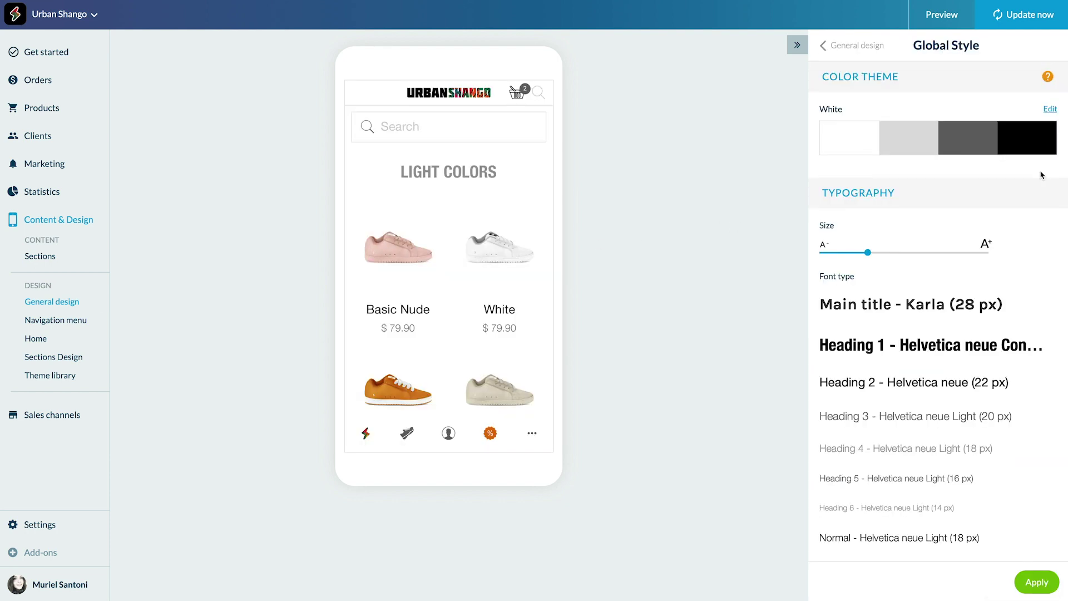
click(947, 138)
scroll(949, 139, down, 5)
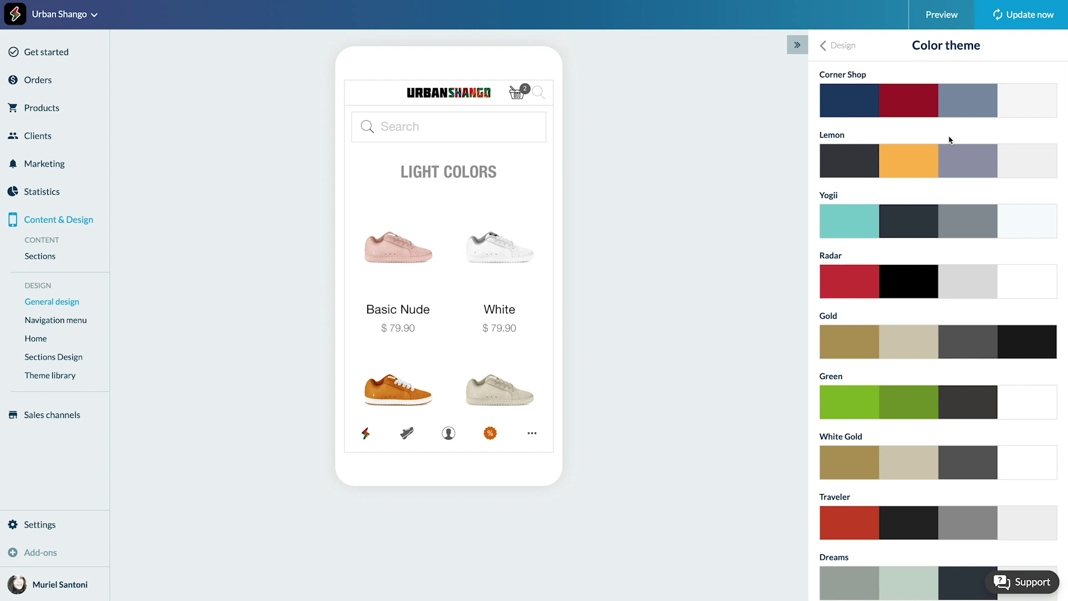
scroll(949, 139, down, 5)
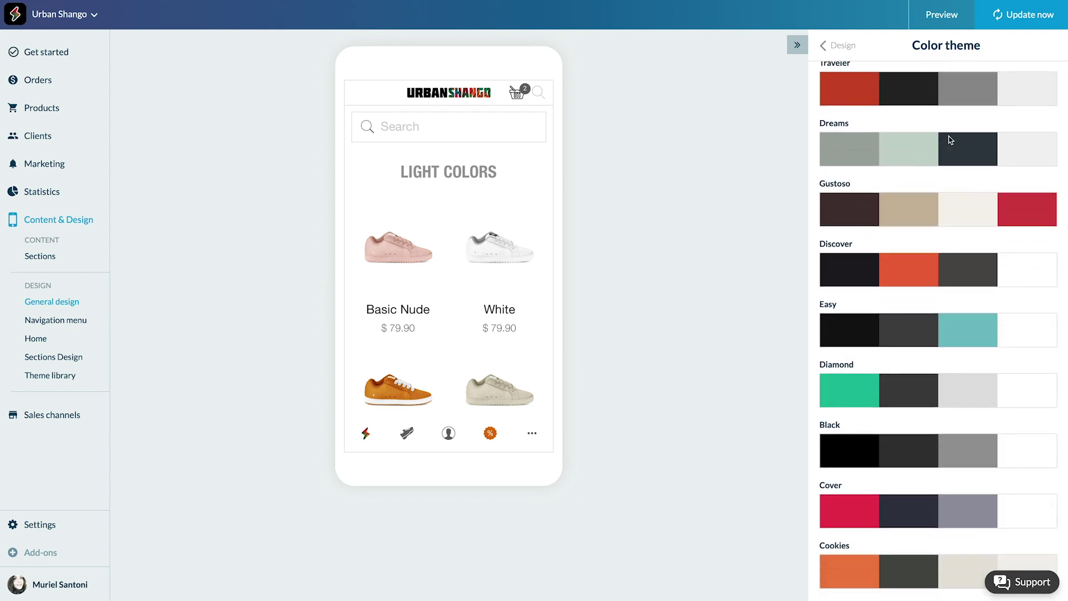
scroll(949, 140, up, 6)
scroll(949, 139, down, 2)
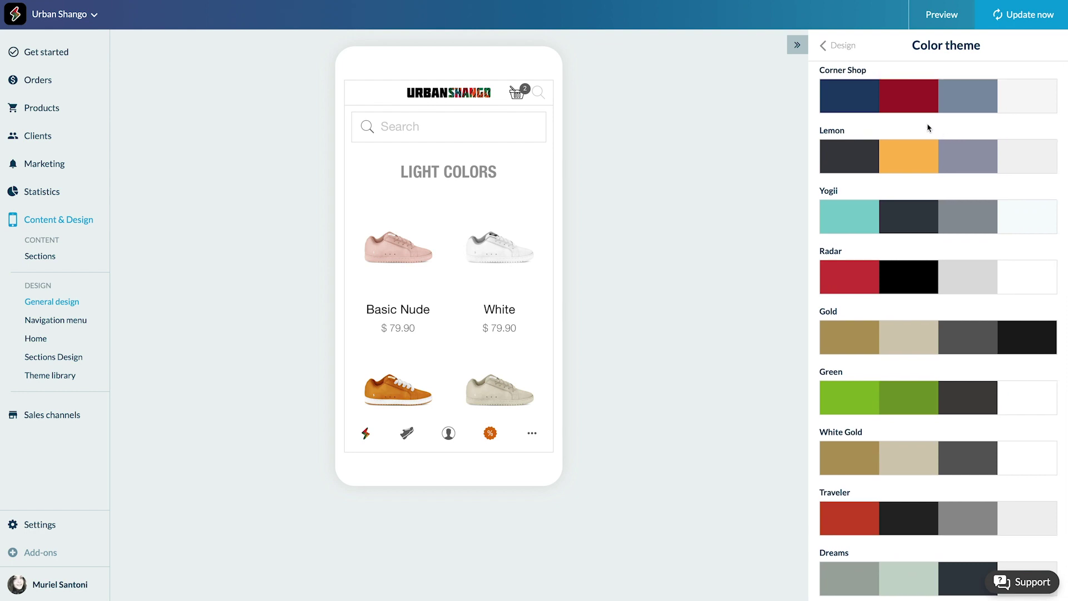
scroll(928, 126, down, 1)
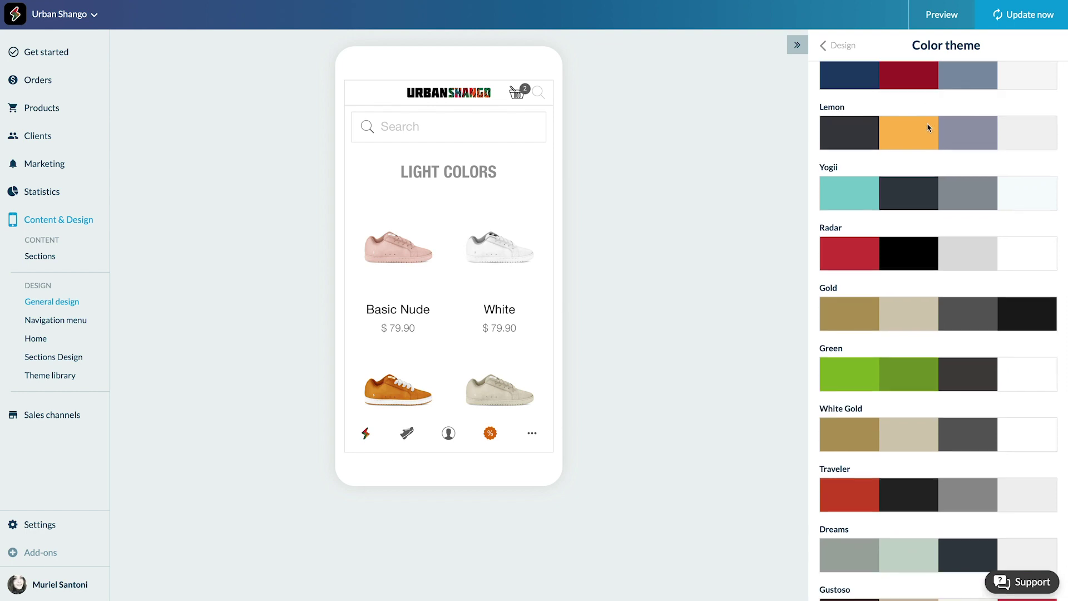
scroll(928, 127, down, 8)
scroll(928, 127, down, 3)
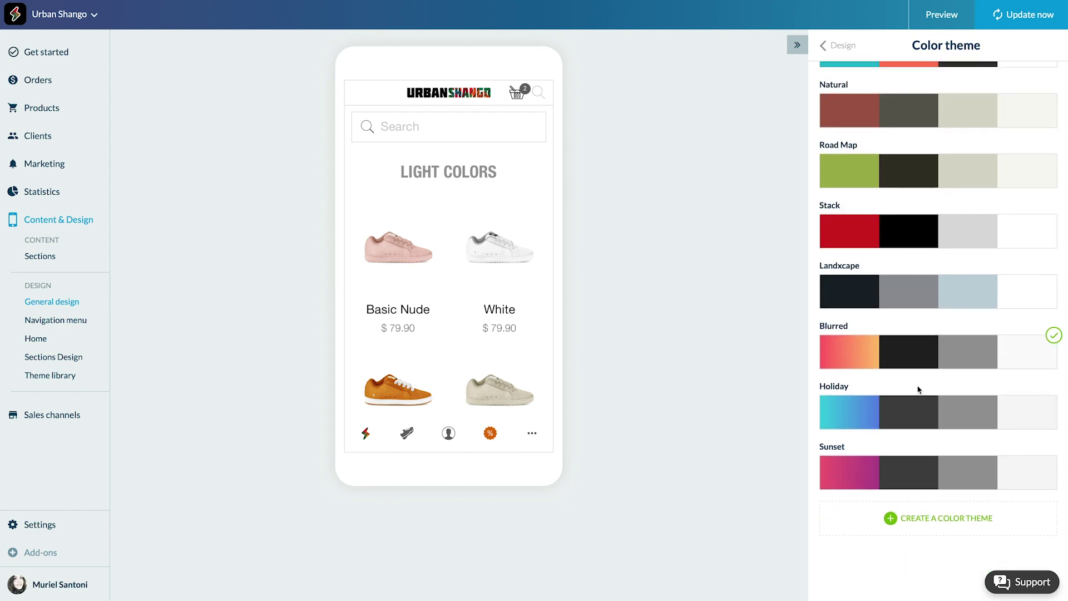
Step: Create a custom color theme named My theme with white title text on a black title background
click(943, 521)
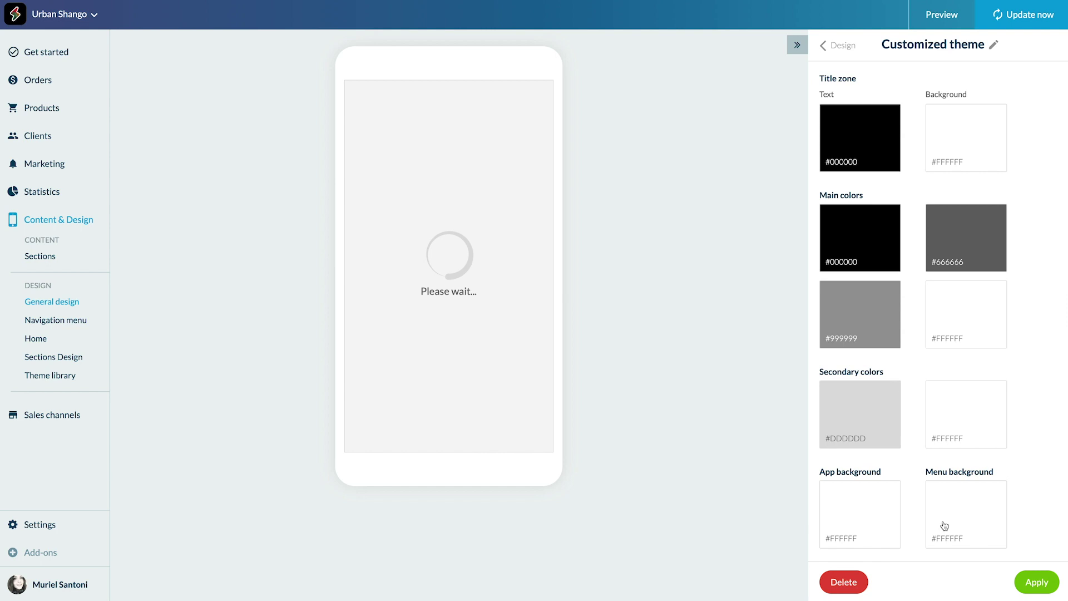
click(993, 45)
text(My theme)
key(Return)
click(859, 138)
click(966, 138)
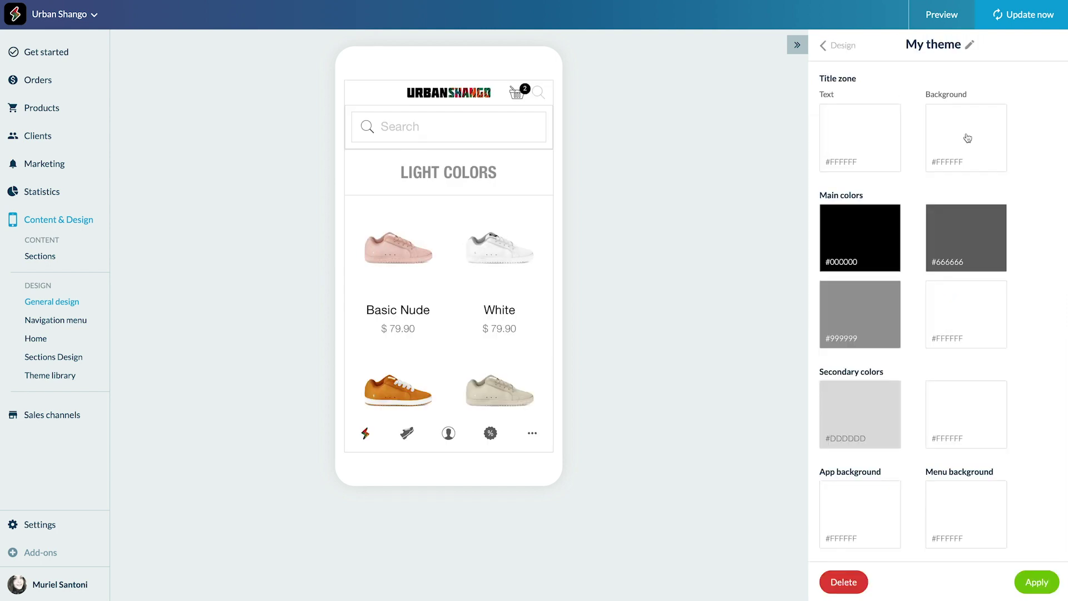
click(924, 310)
click(897, 251)
scroll(908, 217, down, 2)
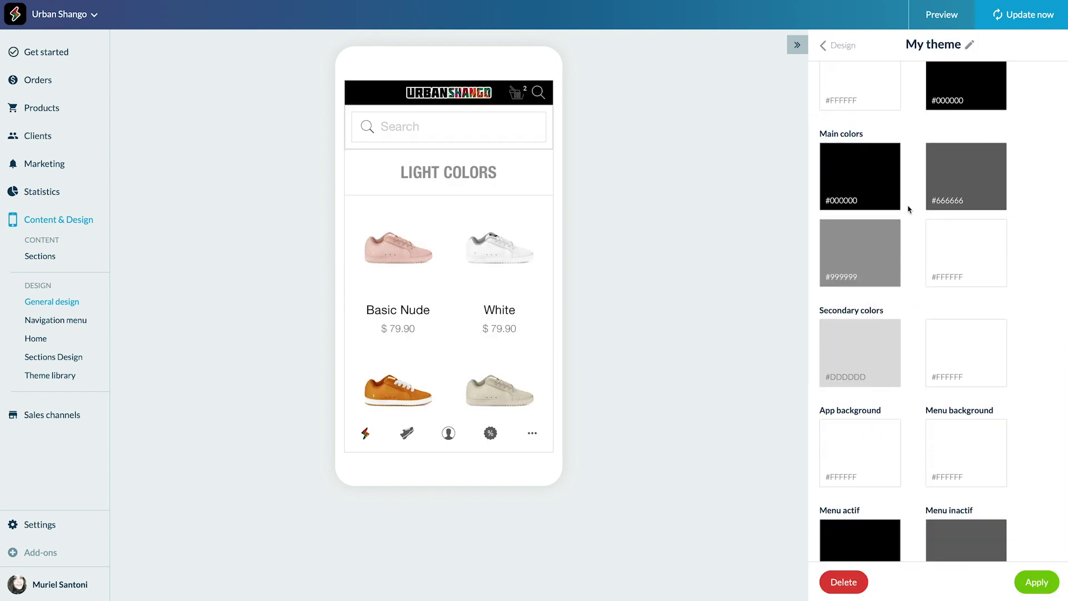
scroll(909, 209, down, 3)
Step: Set the secondary colour white, menu background black, and active and inactive menu items white
click(966, 219)
click(925, 380)
scroll(925, 377, up, 2)
click(859, 293)
click(842, 441)
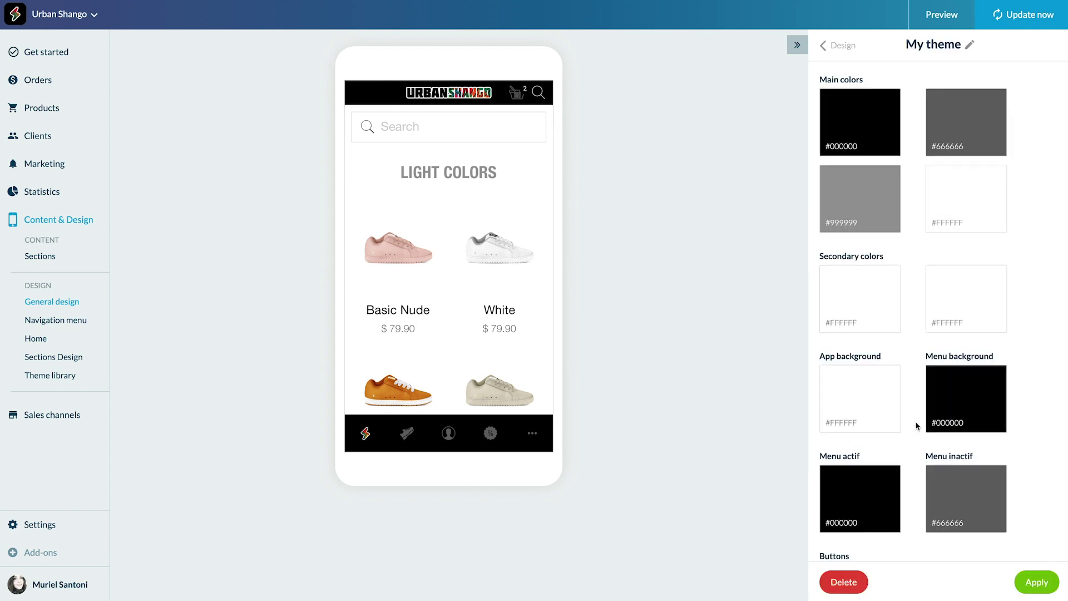
scroll(917, 425, down, 5)
scroll(915, 425, up, 5)
click(882, 375)
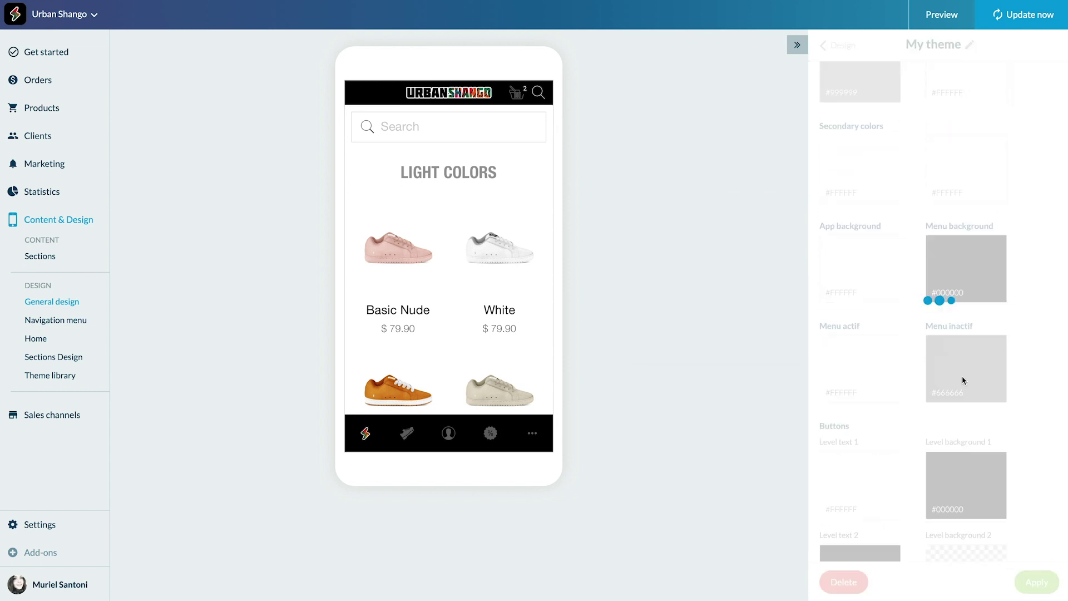
click(962, 380)
click(924, 520)
Step: Apply My theme to the shop app and return to the Global Style panel
click(1036, 581)
click(564, 179)
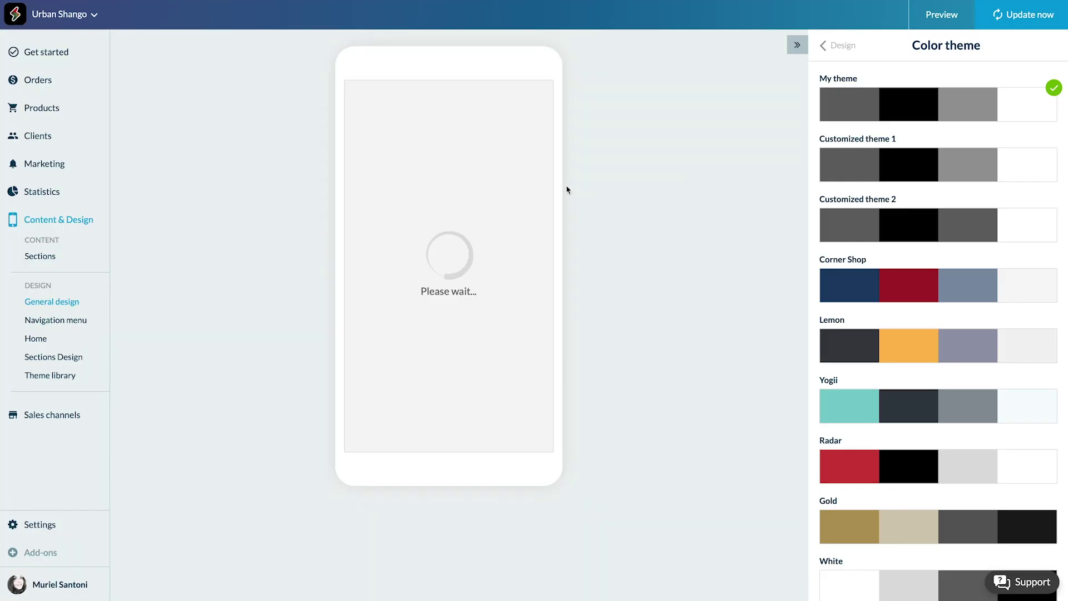
click(839, 49)
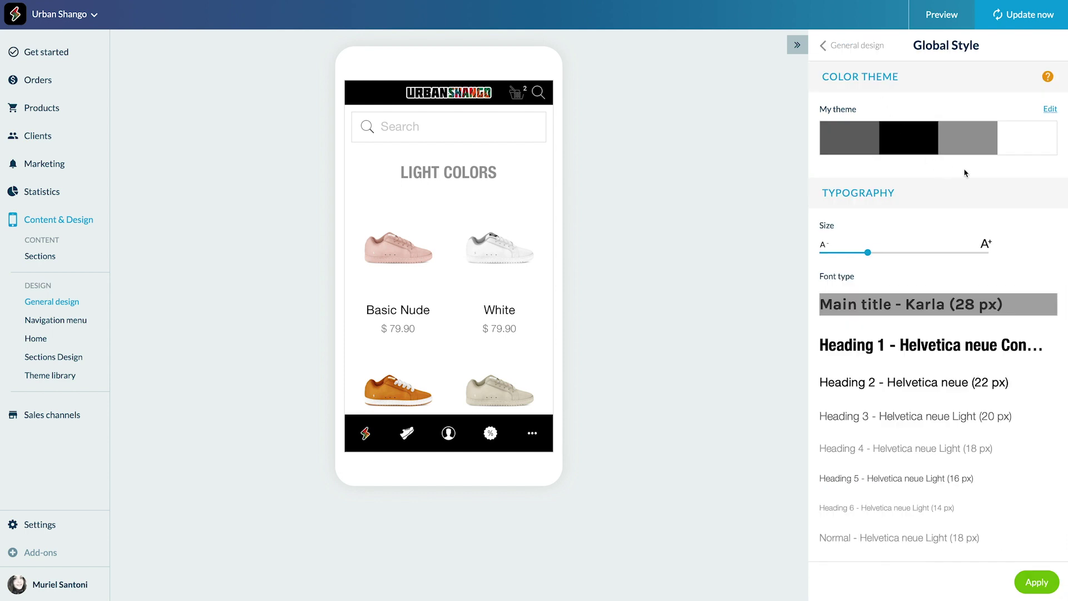
scroll(964, 172, down, 3)
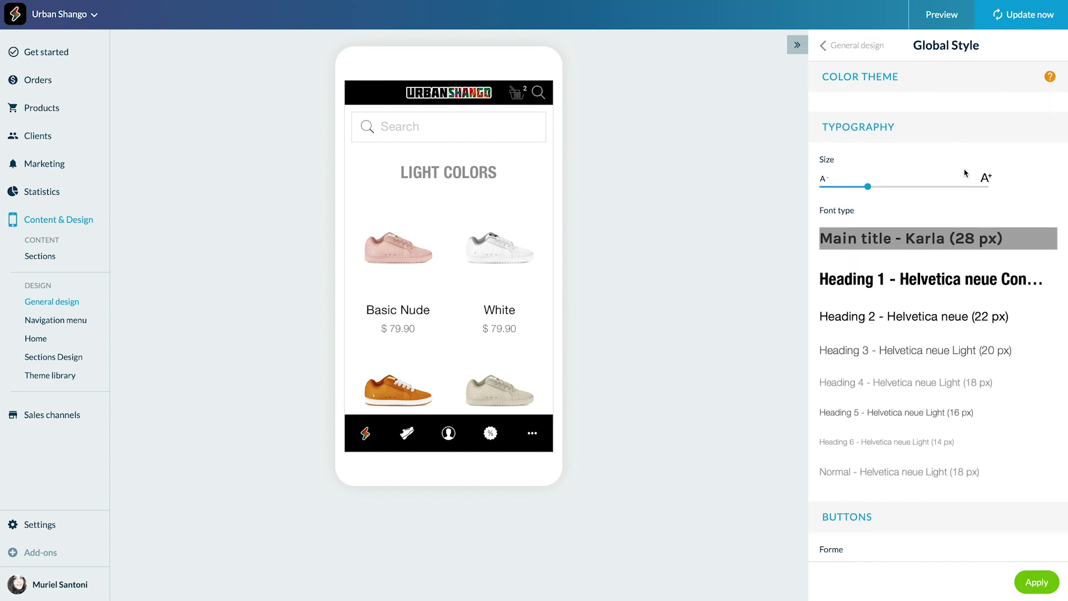
scroll(965, 173, down, 1)
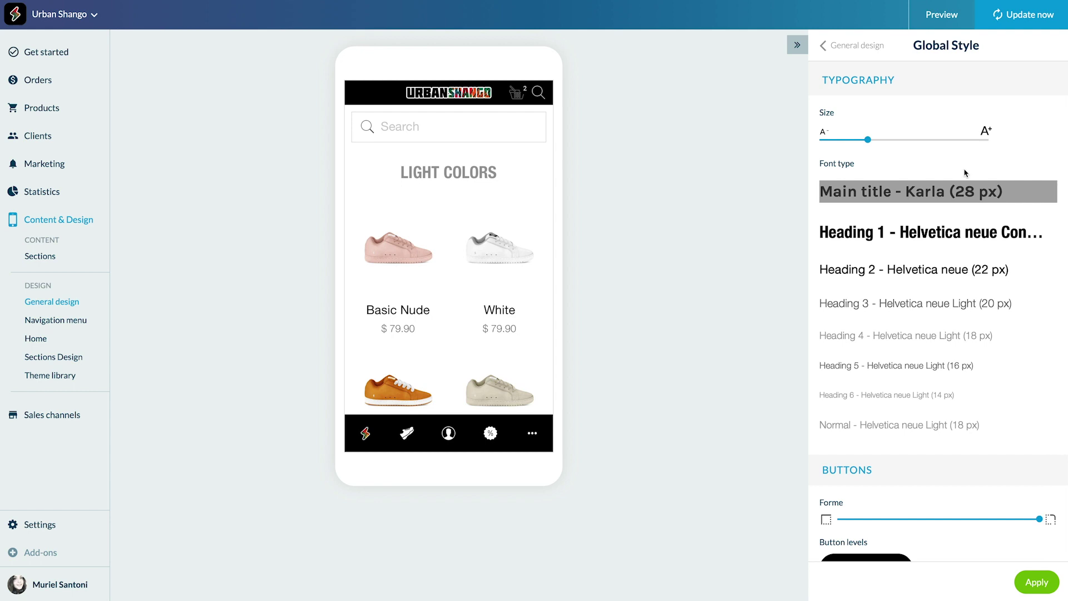
Step: Set the main title font to Helvetica neue Light and keep Heading 1 as Helvetica neue Condensed Bold
click(990, 196)
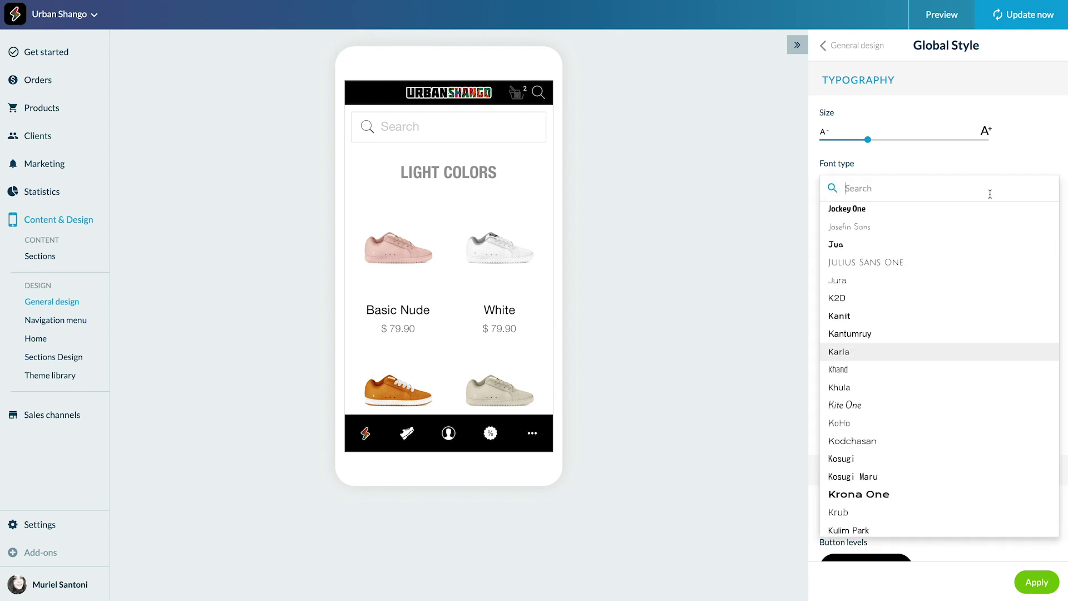
text(helvet)
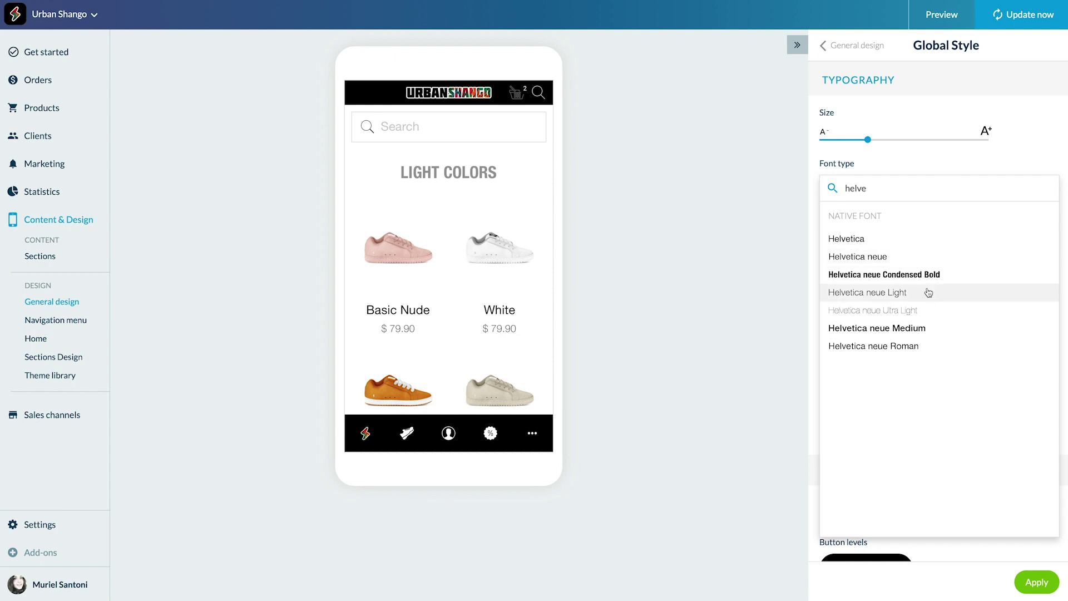
click(928, 292)
click(932, 228)
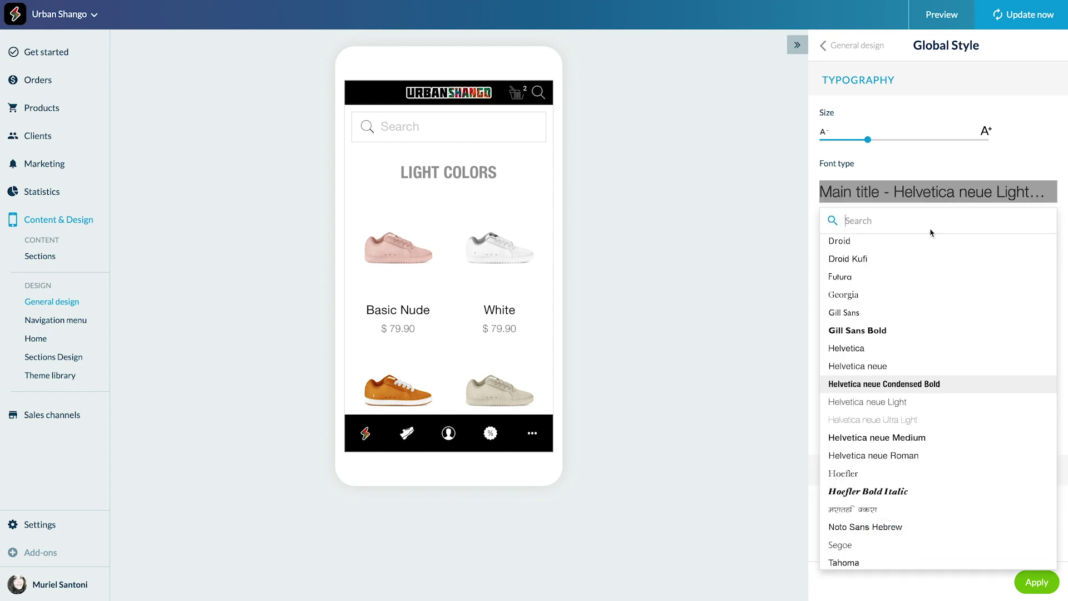
text(helvet)
click(919, 325)
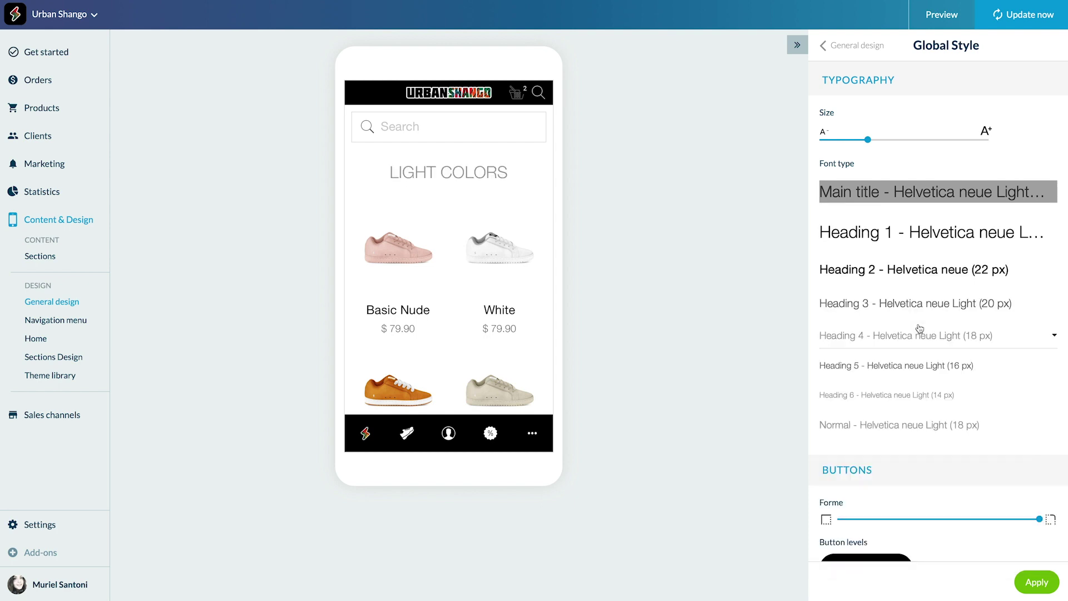
click(954, 232)
click(871, 306)
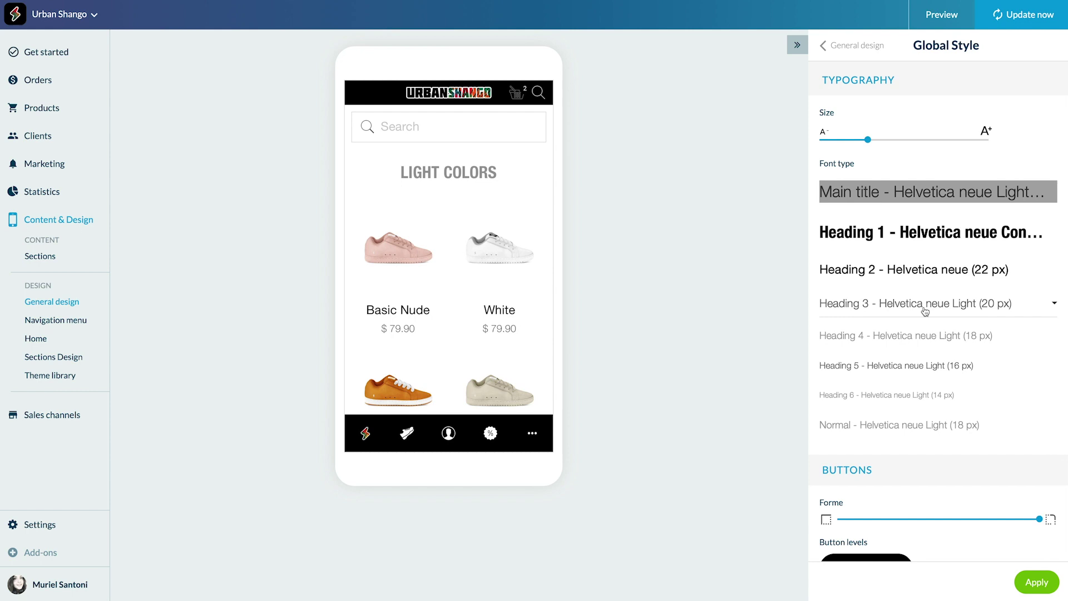
scroll(925, 311, down, 1)
scroll(924, 311, down, 1)
scroll(925, 312, down, 2)
scroll(924, 311, down, 1)
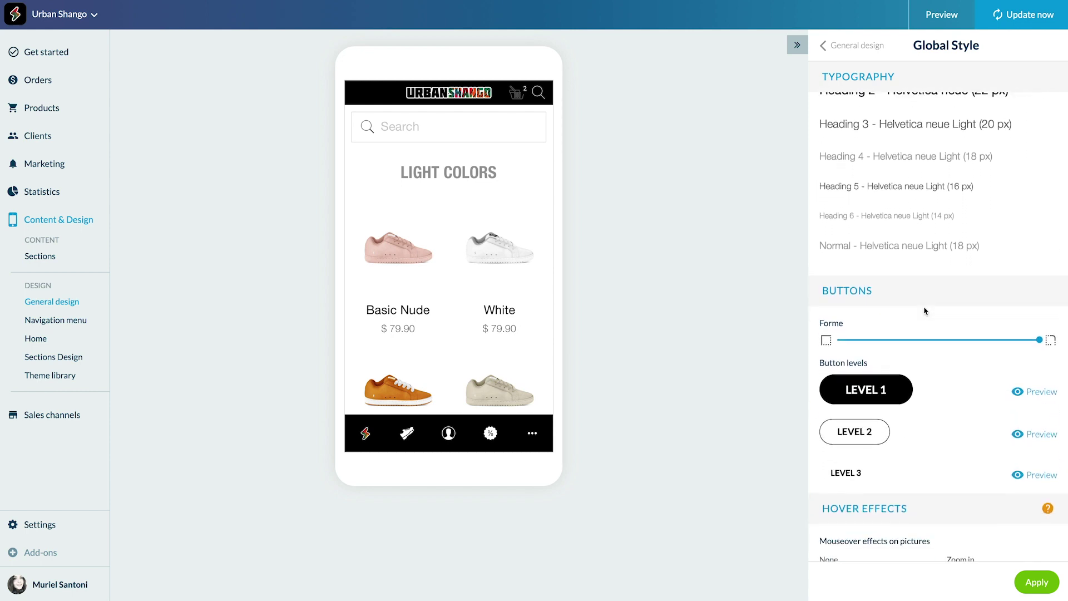
scroll(924, 311, down, 2)
scroll(925, 311, down, 1)
scroll(925, 311, down, 2)
scroll(925, 312, down, 1)
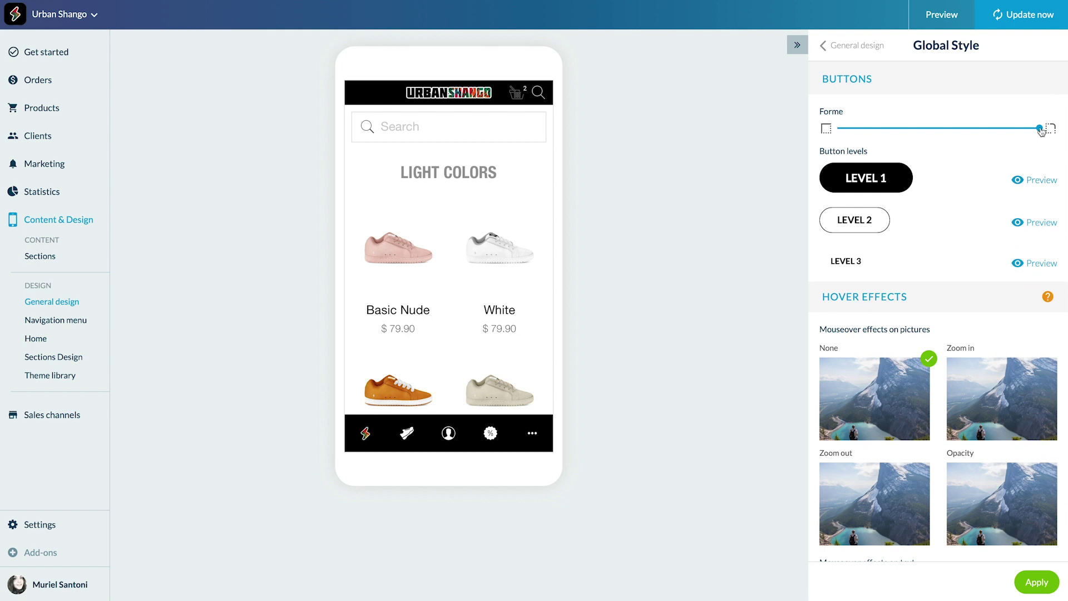
Step: Try square and medium button corners on the Forme slider, then keep fully rounded buttons
drag(1041, 131, 981, 132)
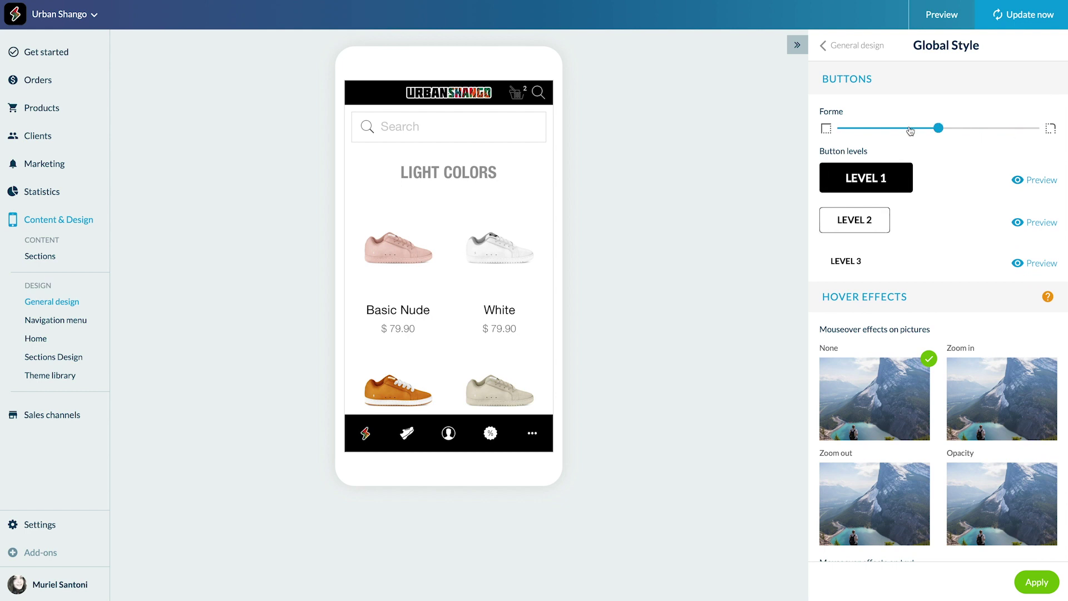
click(887, 134)
click(923, 138)
click(1019, 138)
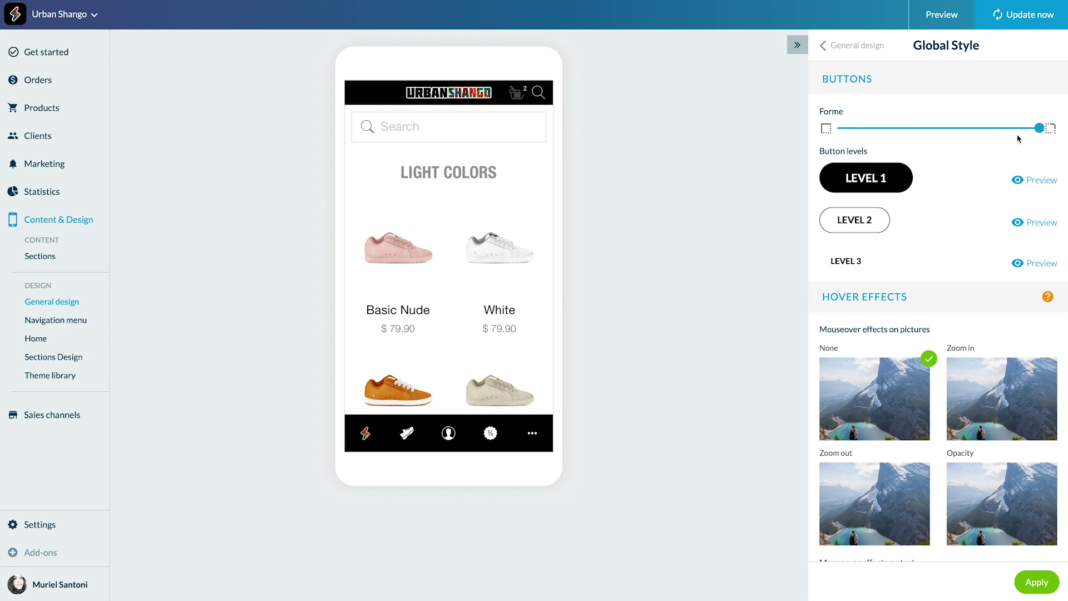
Step: Preview Level 1, 2 and 3 buttons on the cart, order and details screens
click(1018, 181)
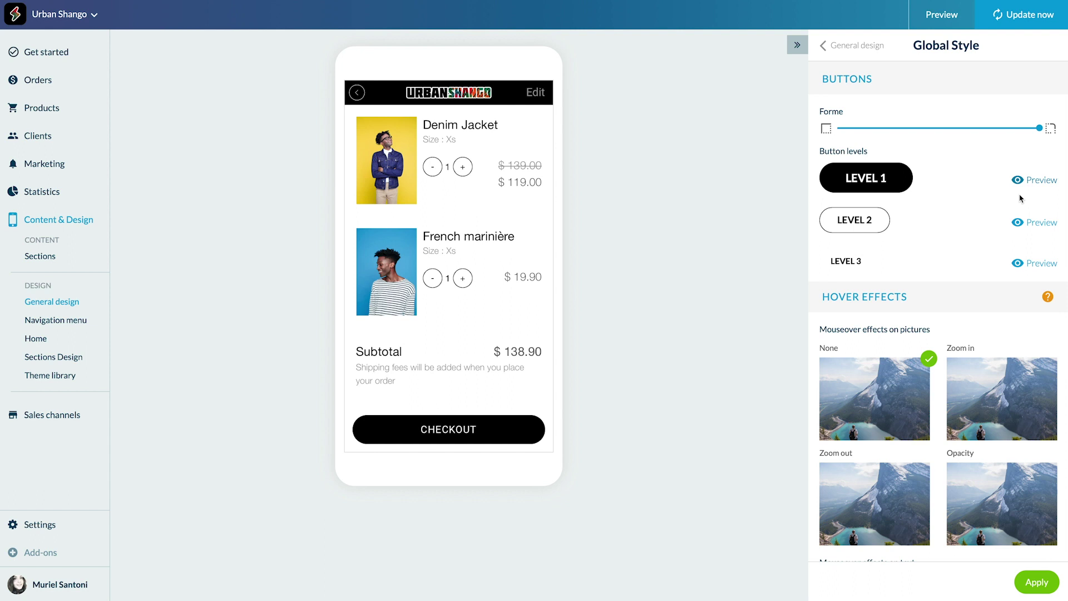
click(1019, 223)
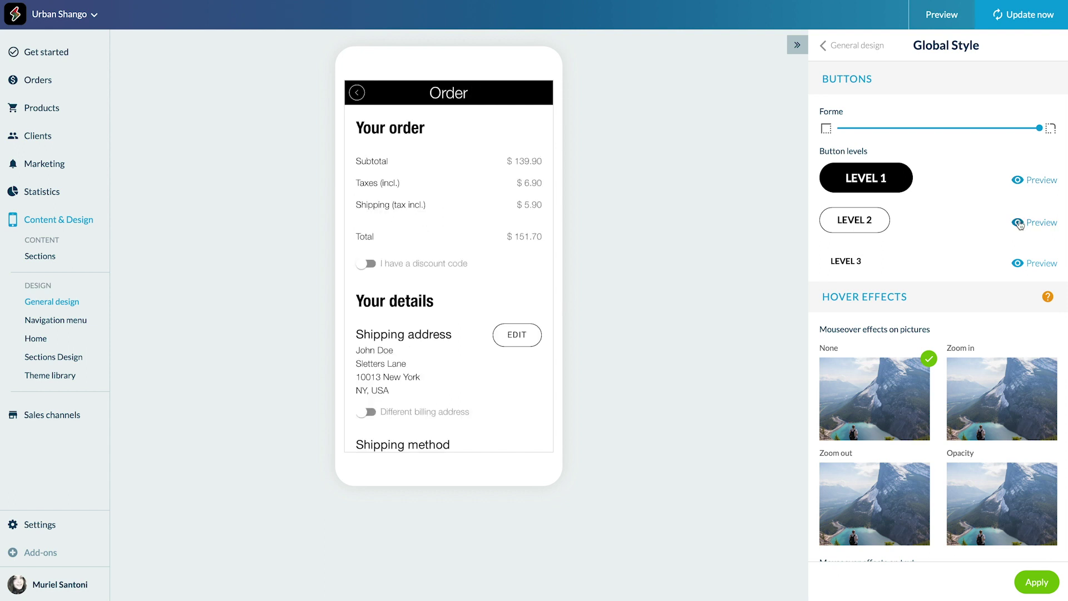
click(1020, 265)
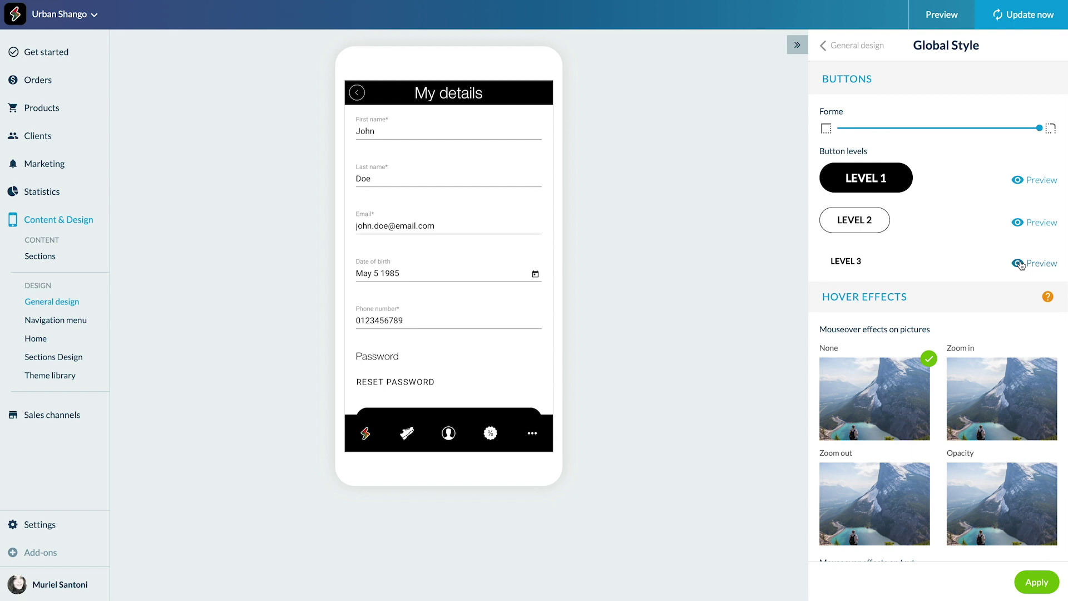
scroll(500, 292, down, 1)
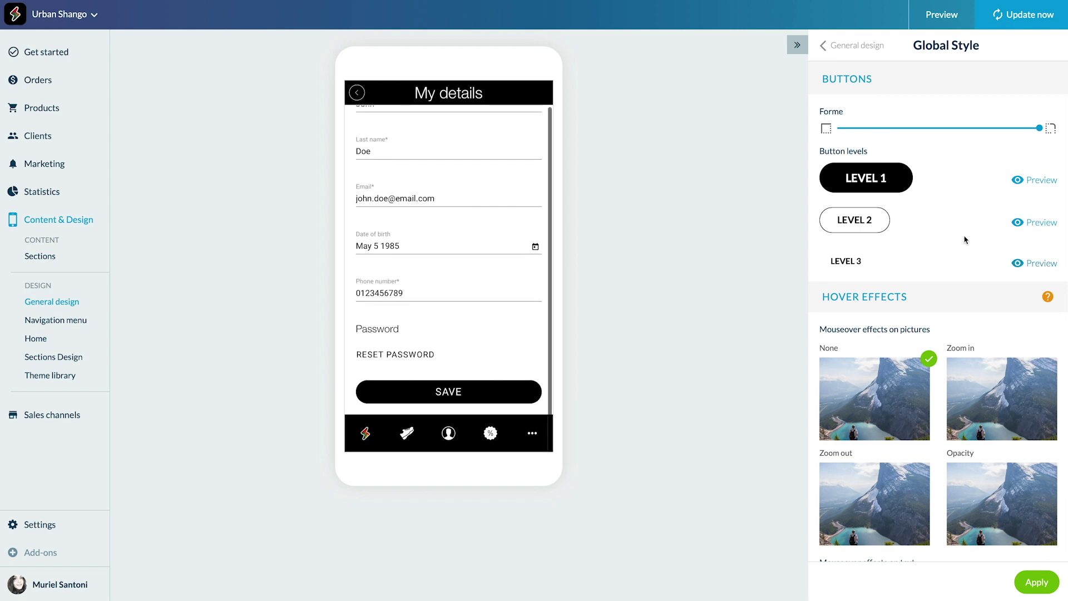
scroll(536, 253, up, 1)
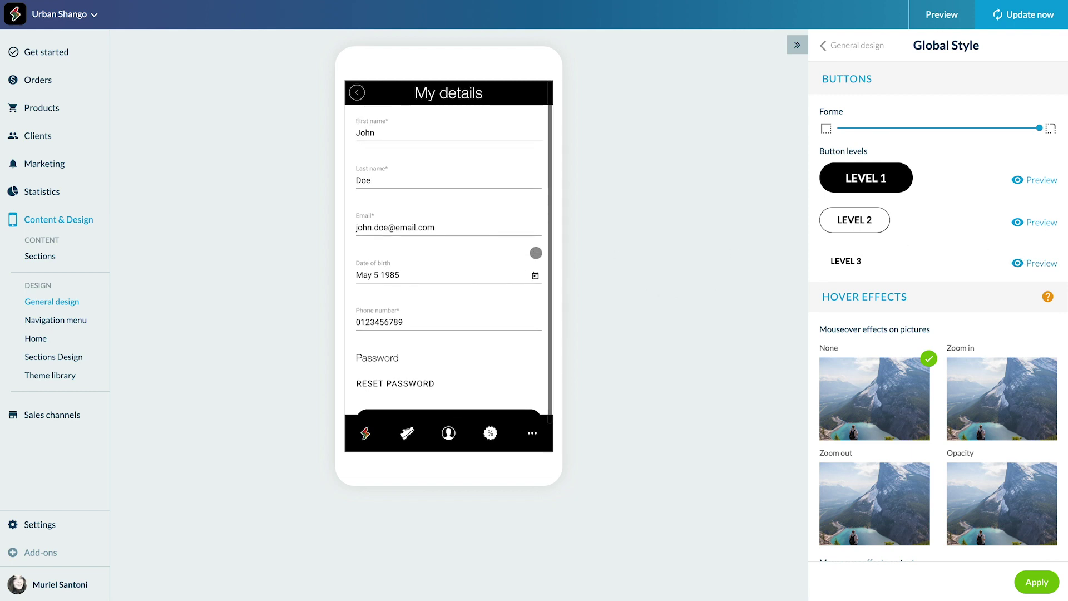
scroll(536, 253, down, 1)
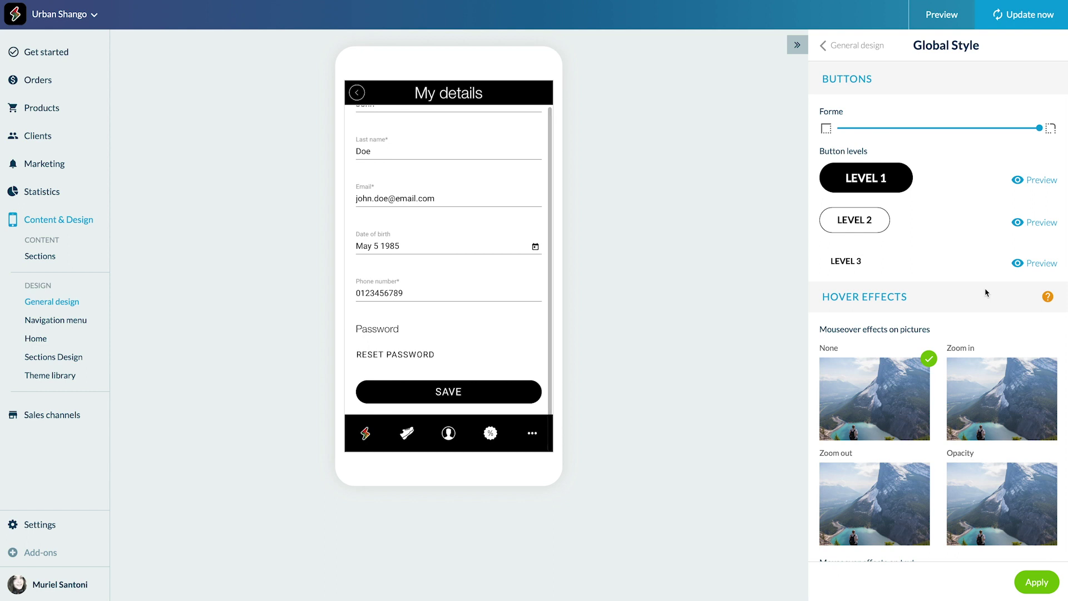
click(1017, 182)
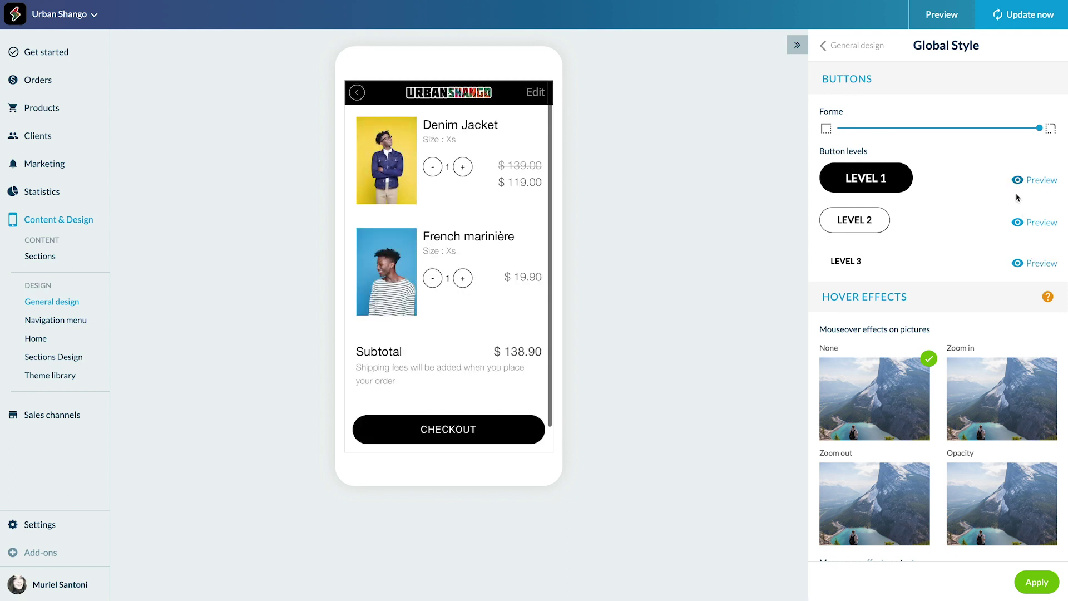
click(1017, 225)
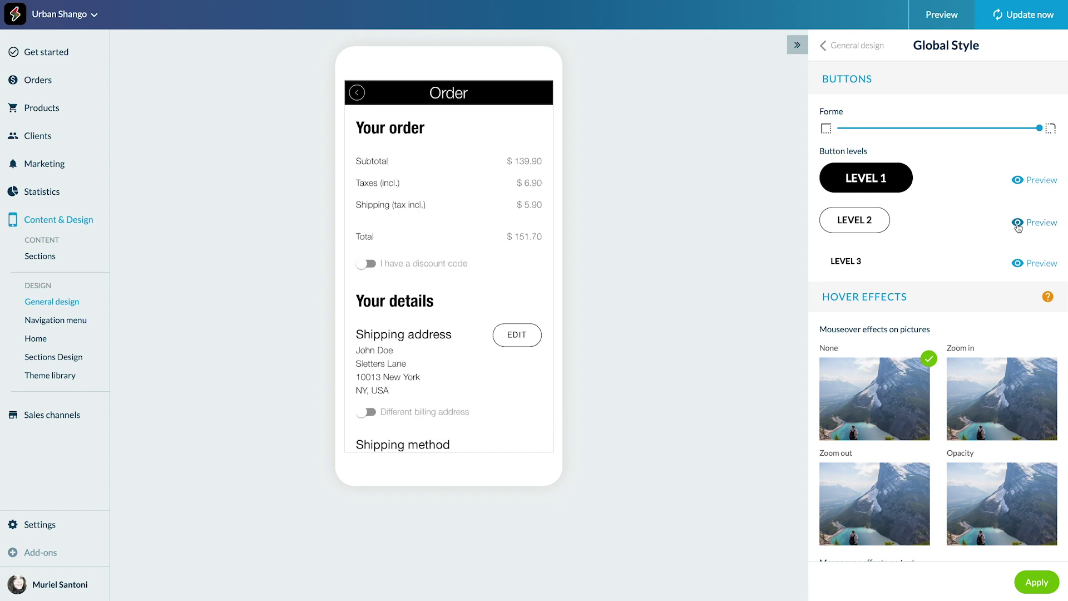
click(1017, 264)
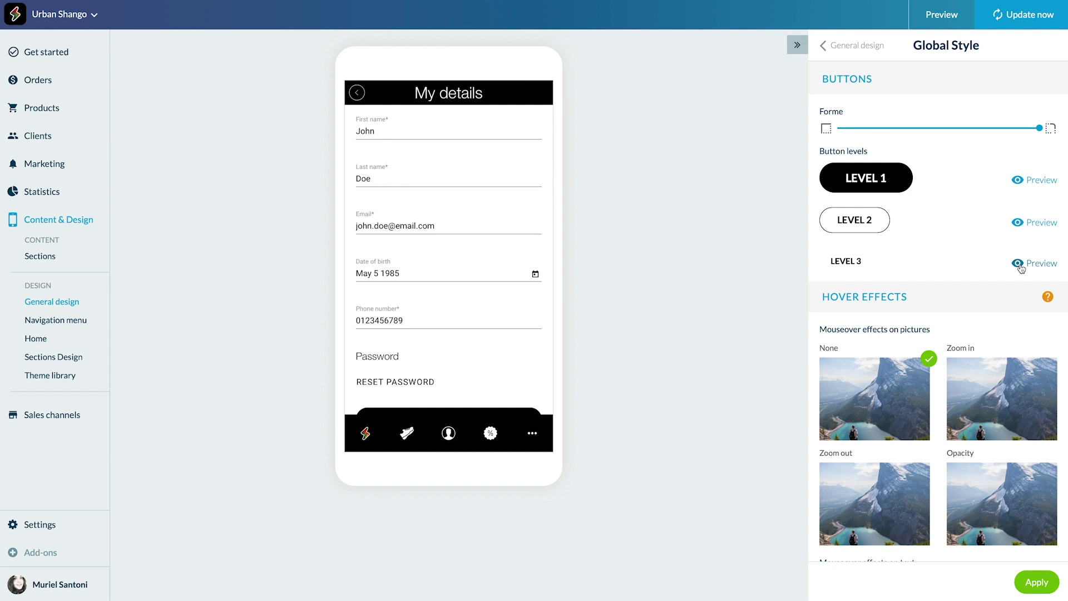
scroll(1019, 266, down, 2)
scroll(1019, 265, down, 2)
scroll(1020, 265, down, 1)
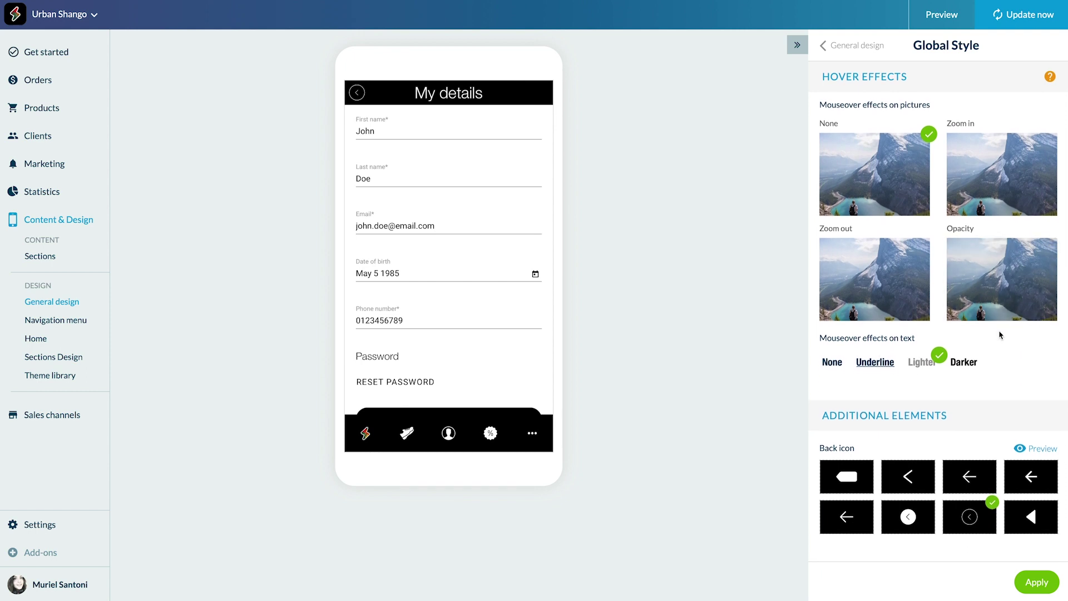
Step: Set picture hover to Opacity and use the white-circle arrow back icon, previewed on a category page
click(1005, 294)
scroll(986, 358, down, 1)
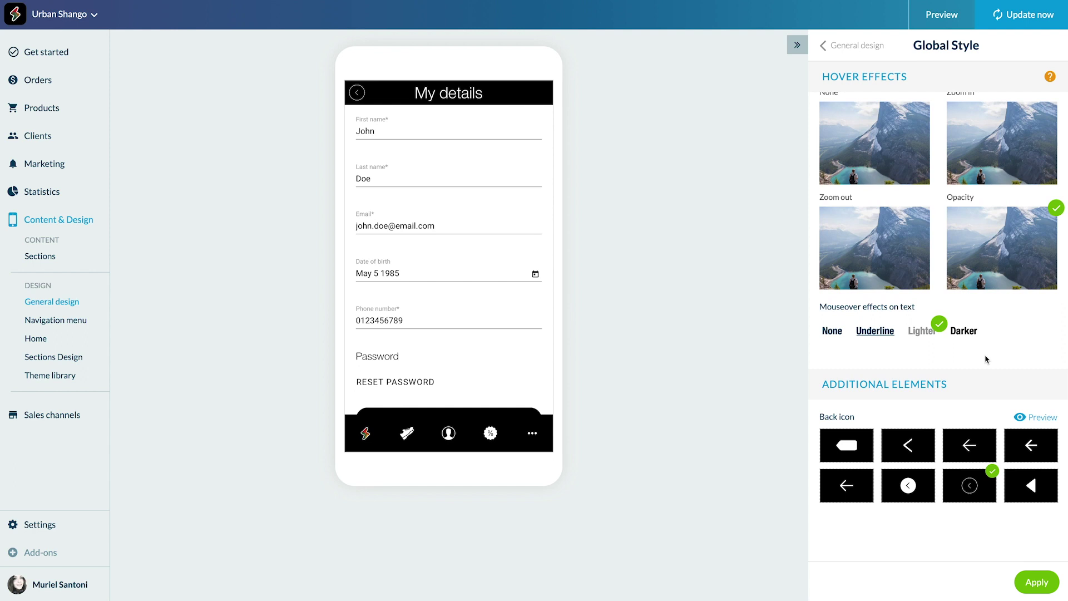
click(913, 494)
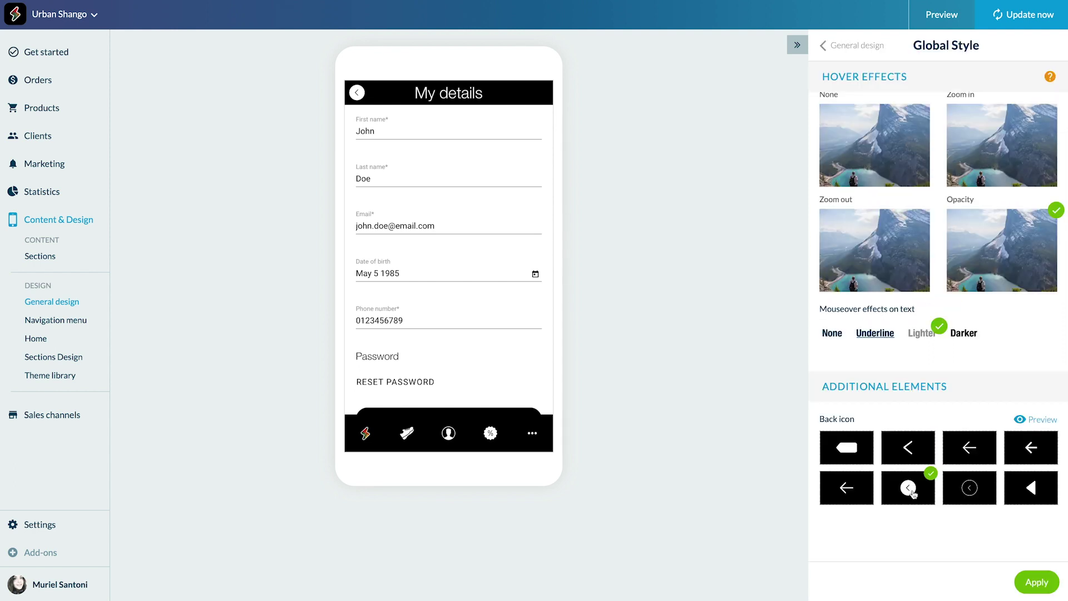
click(1043, 422)
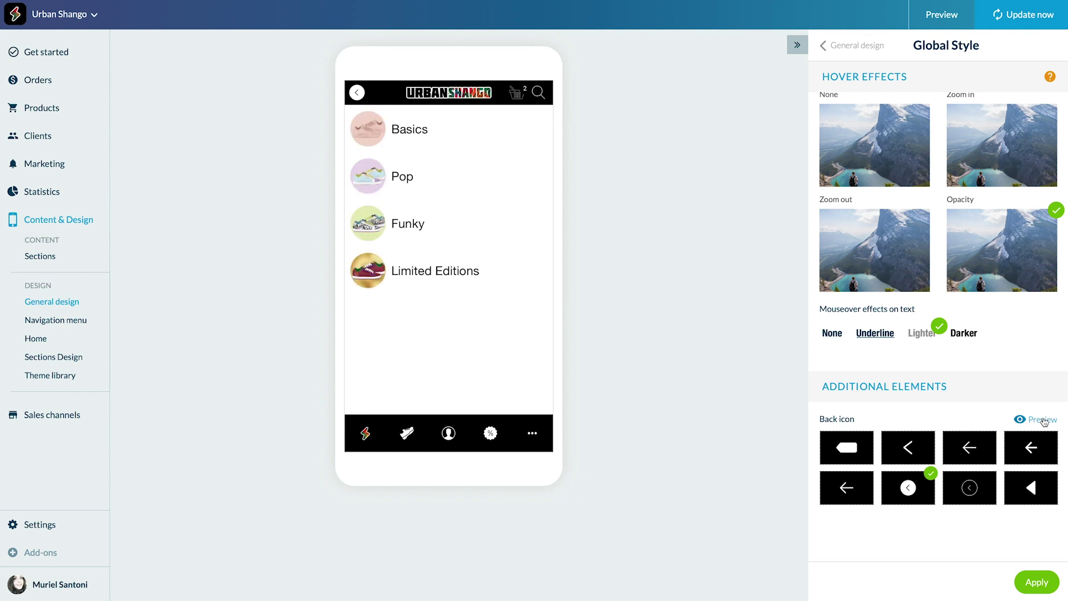
Step: Apply the Global Style settings to all pages of the shop app
click(1040, 584)
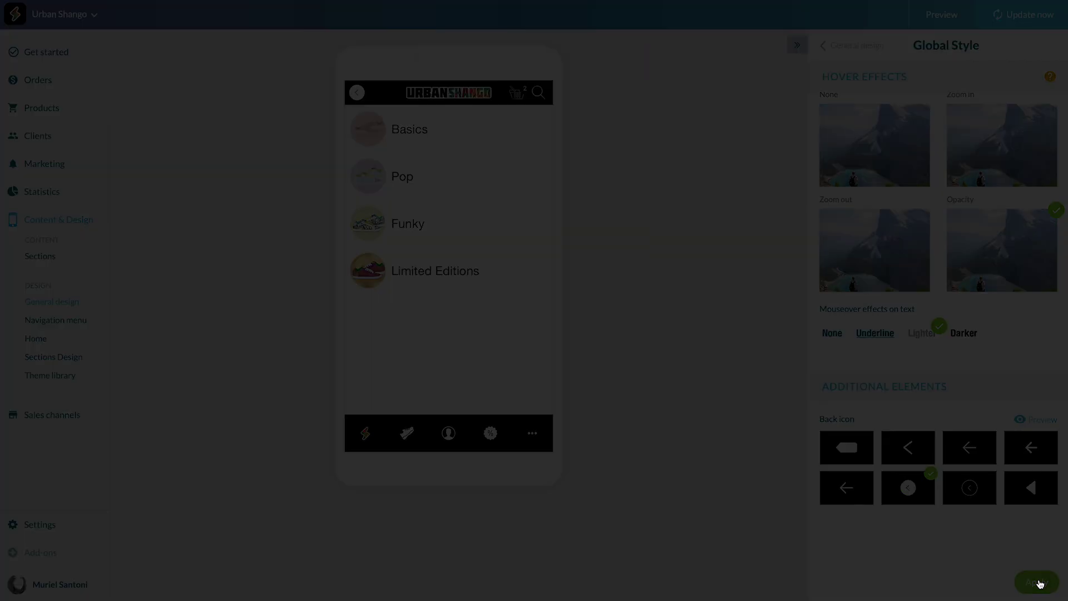
click(557, 179)
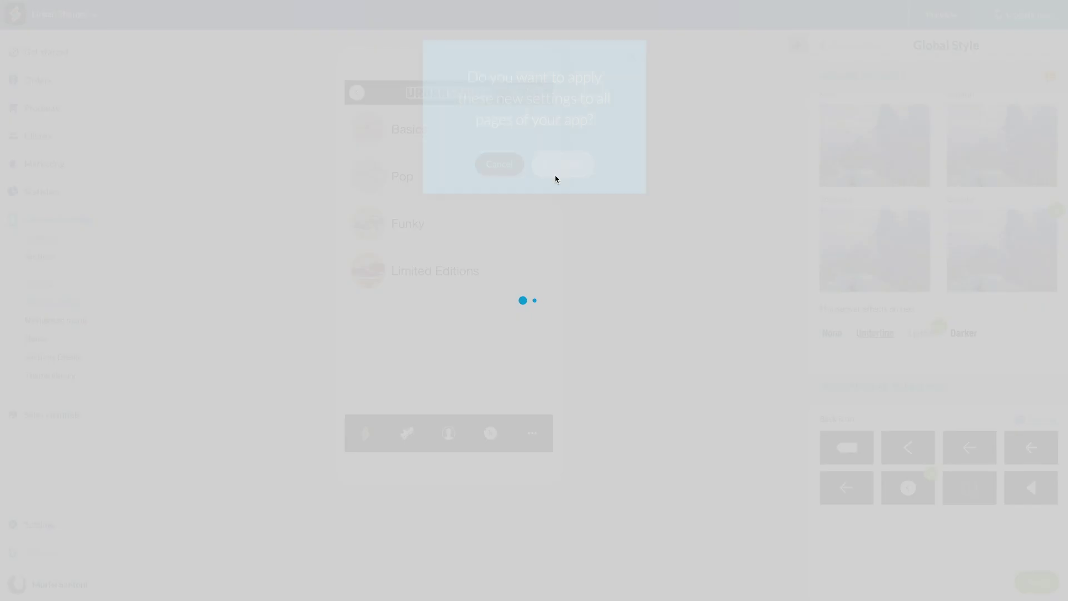